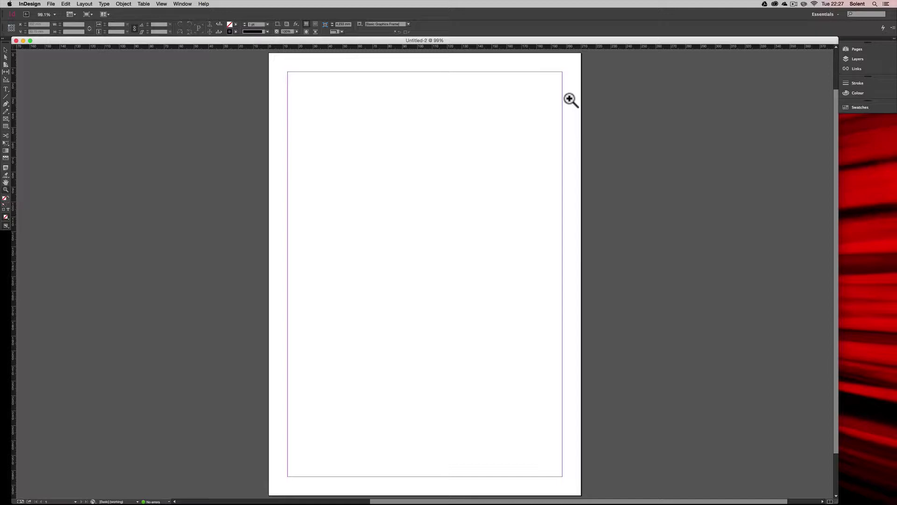
- Turn on Show Baseline Grid under View > Grids & Guides
{"action": "scroll", "coordinate": [570, 100], "scroll_direction": "right", "scroll_amount": 1}
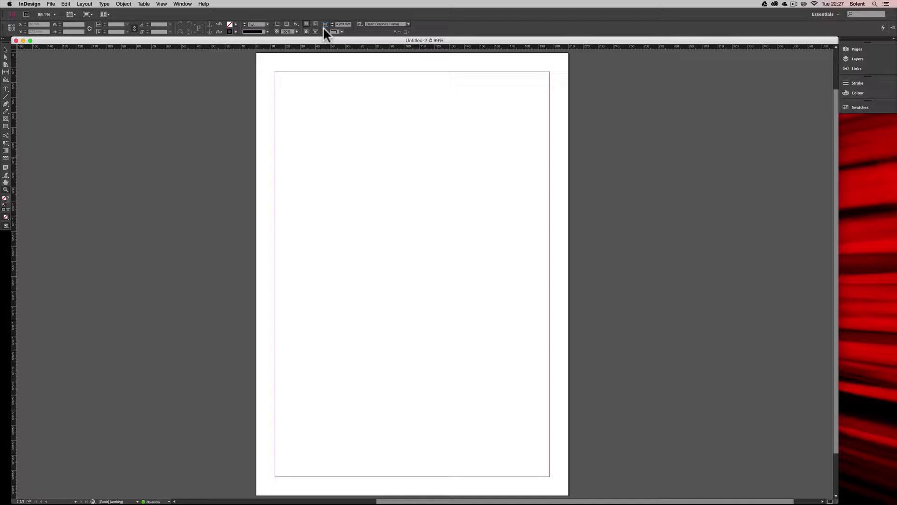
{"action": "left_click", "coordinate": [161, 5]}
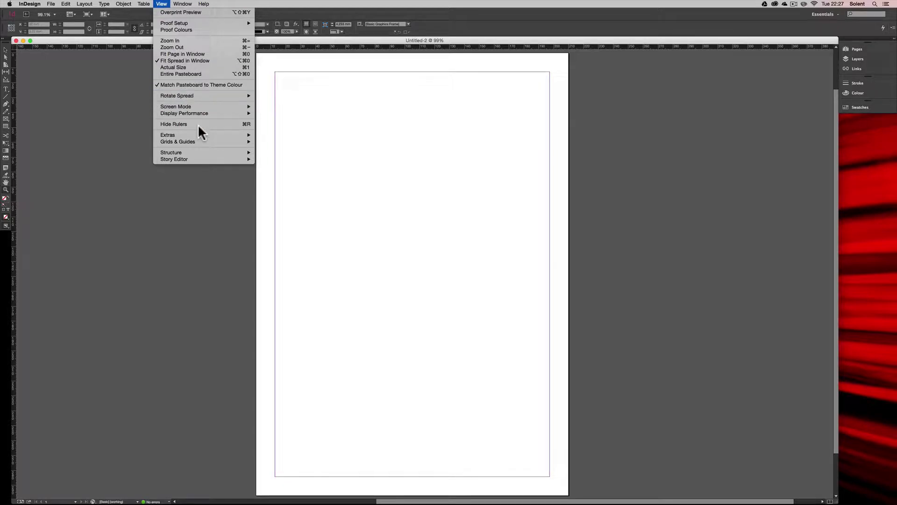
{"action": "mouse_move", "coordinate": [196, 140]}
{"action": "mouse_move", "coordinate": [240, 141]}
{"action": "left_click", "coordinate": [283, 186]}
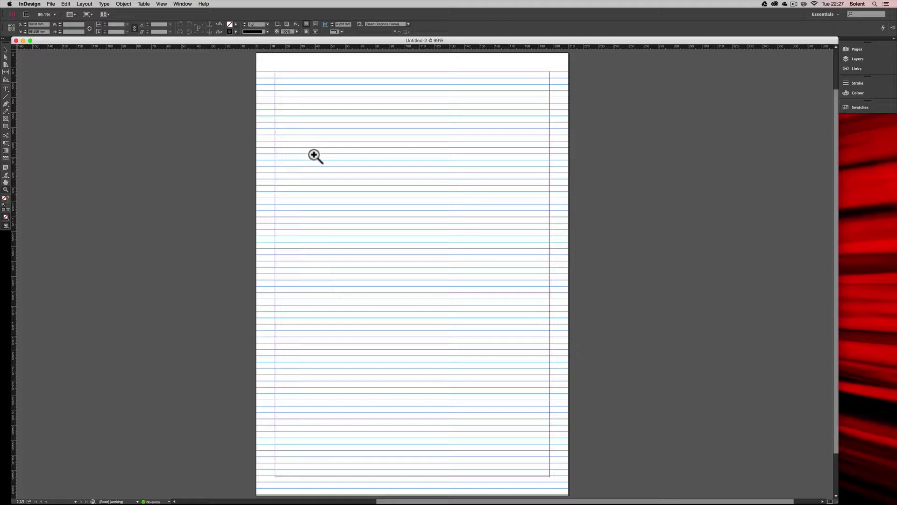
- Zoom the blank page in to 125% to see the grid lines closer
{"action": "scroll", "coordinate": [314, 155], "scroll_direction": "left", "scroll_amount": 5}
{"action": "left_click", "coordinate": [540, 283]}
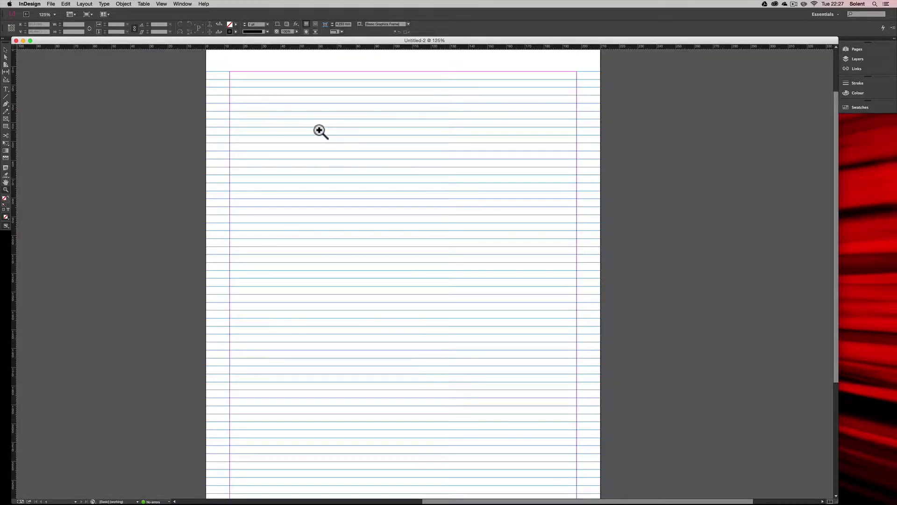
{"action": "scroll", "coordinate": [320, 132], "scroll_direction": "down", "scroll_amount": 8}
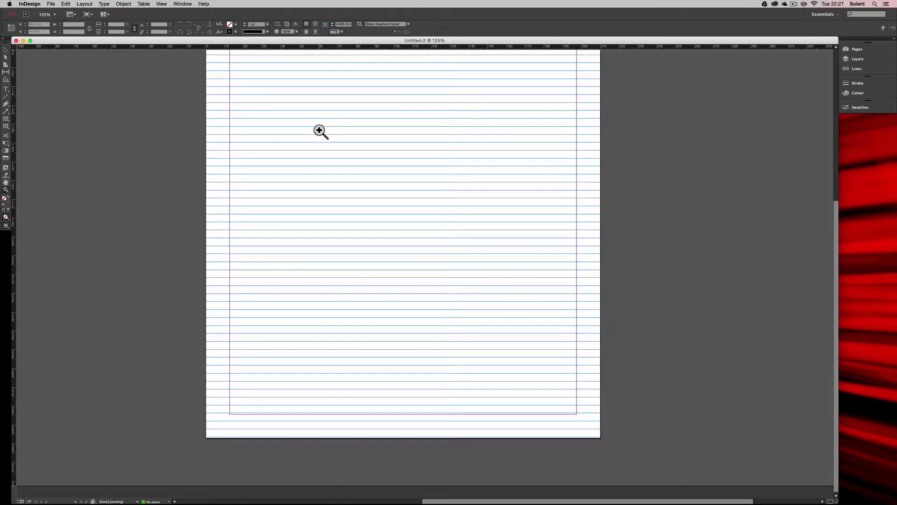
{"action": "scroll", "coordinate": [320, 132], "scroll_direction": "up", "scroll_amount": 5}
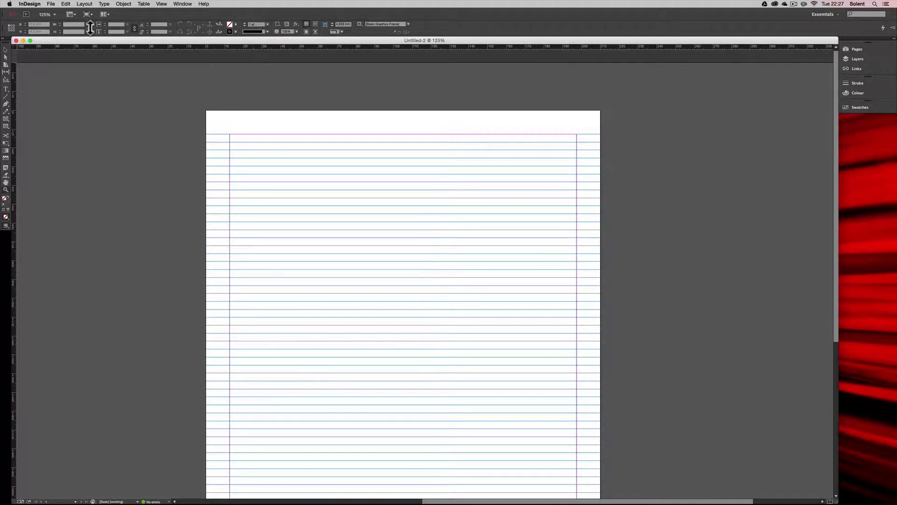
- Open Preferences > Grids, showing the baseline grid at 12.7 mm from Top of Page every 12 pt
{"action": "left_click", "coordinate": [37, 3]}
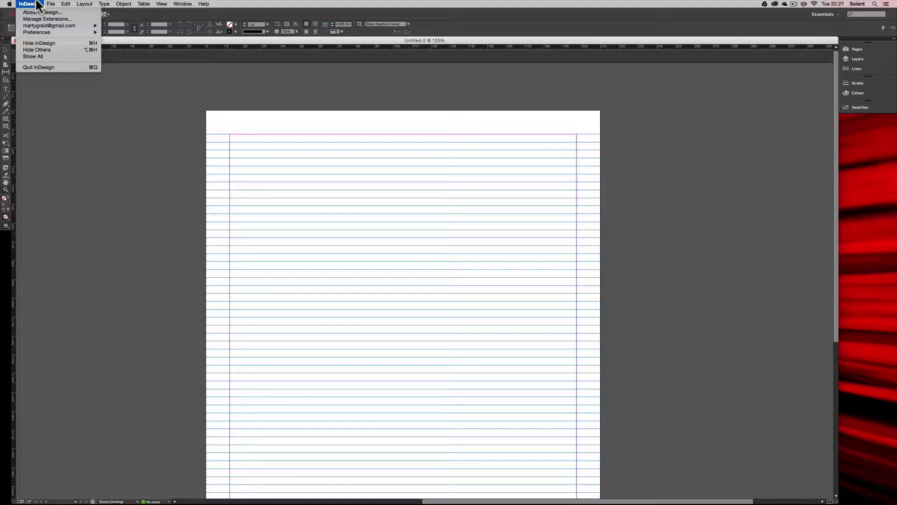
{"action": "mouse_move", "coordinate": [49, 4]}
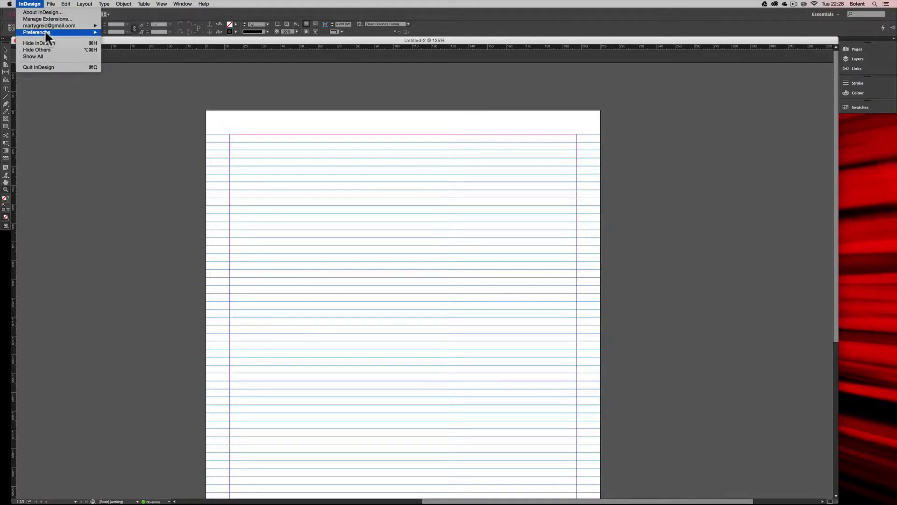
{"action": "left_click", "coordinate": [44, 29]}
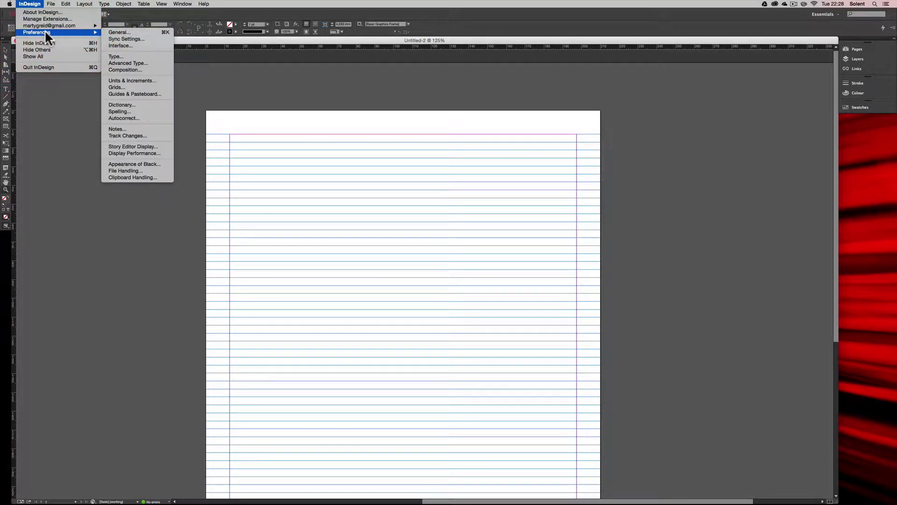
{"action": "left_click", "coordinate": [138, 89]}
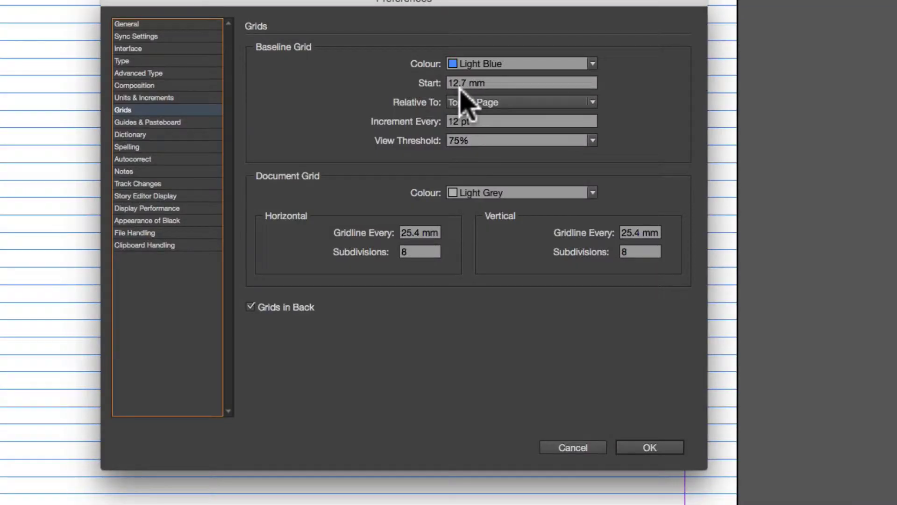
- Set the baseline grid's Relative To option to Top Margin
{"action": "left_click", "coordinate": [518, 102]}
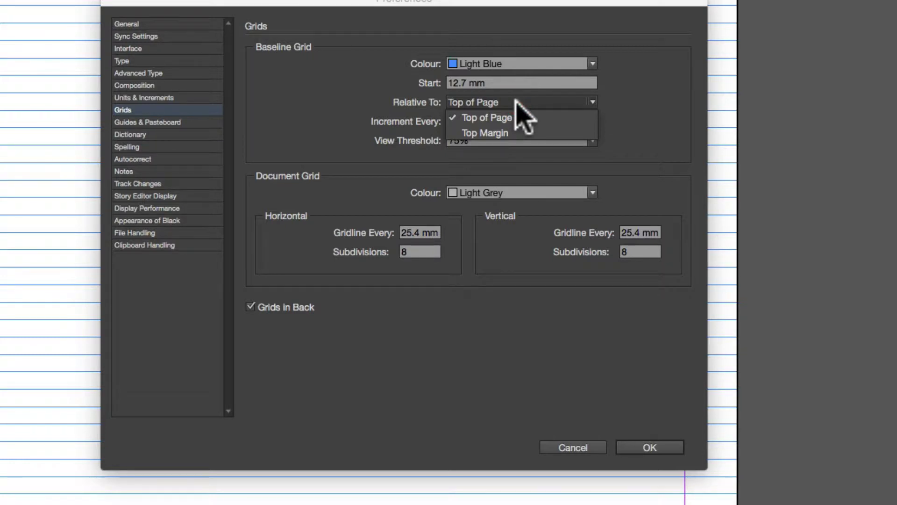
{"action": "left_click", "coordinate": [511, 133]}
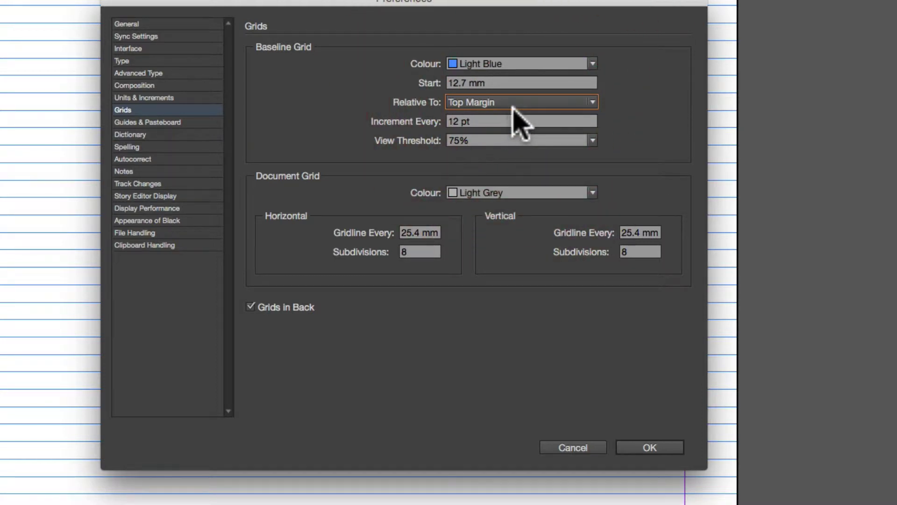
{"action": "left_click", "coordinate": [514, 107]}
- Try Red as the baseline grid colour, then set it back to Light Blue
{"action": "left_click", "coordinate": [593, 65]}
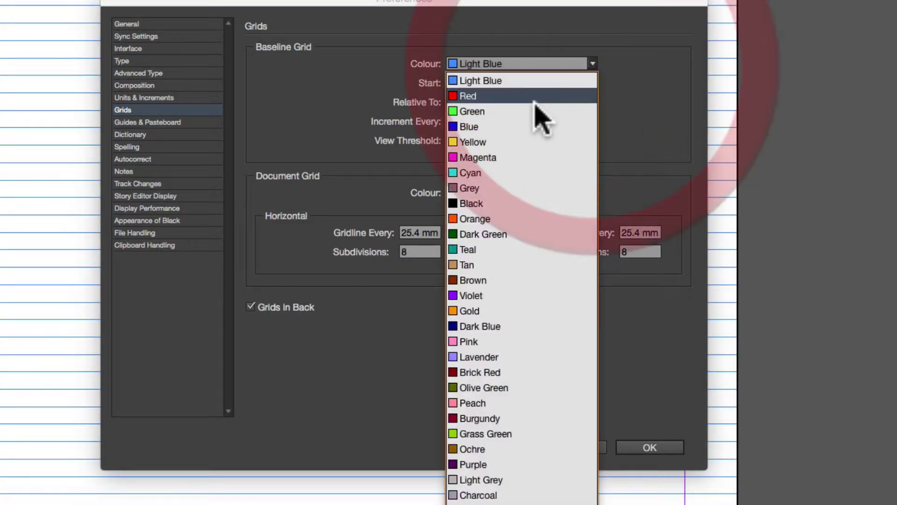
{"action": "left_click", "coordinate": [511, 95]}
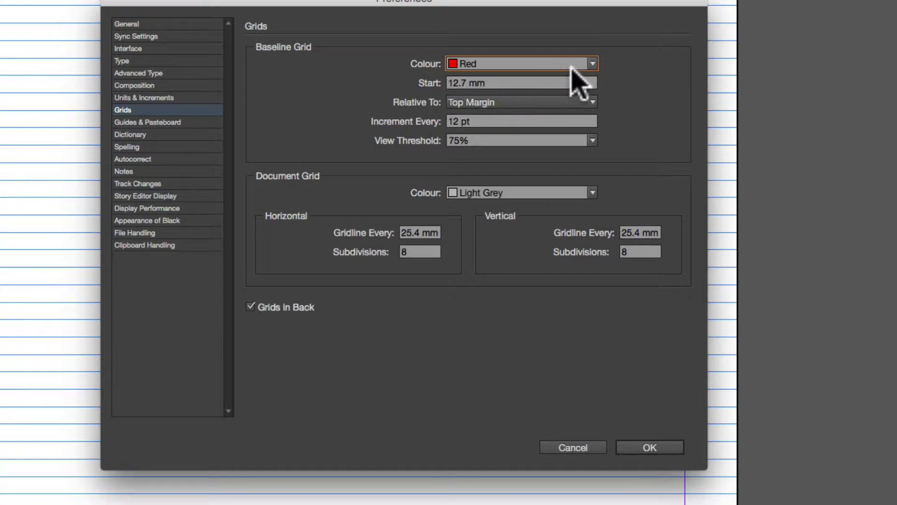
{"action": "left_click", "coordinate": [590, 65]}
{"action": "left_click", "coordinate": [563, 80]}
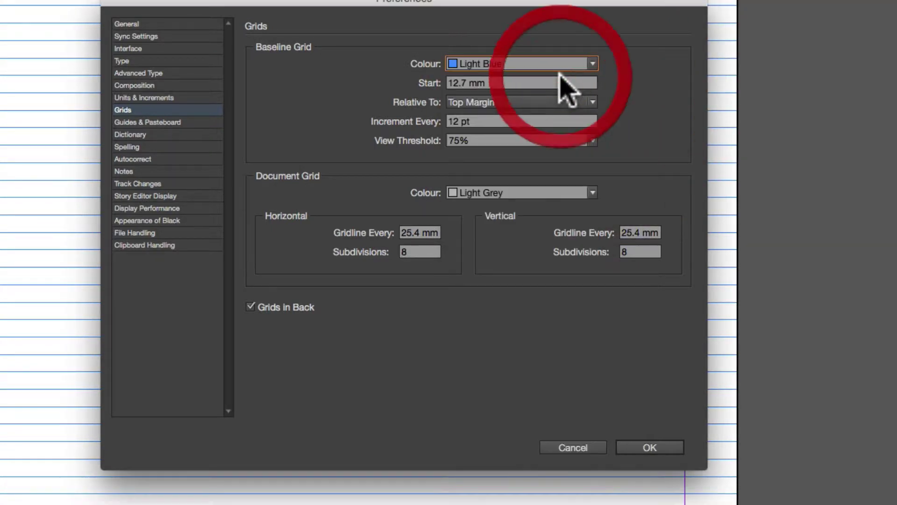
- Change the baseline grid's Increment Every to 14.4 pt and confirm the preferences
{"action": "left_click", "coordinate": [478, 120]}
{"action": "type", "text": "1"}
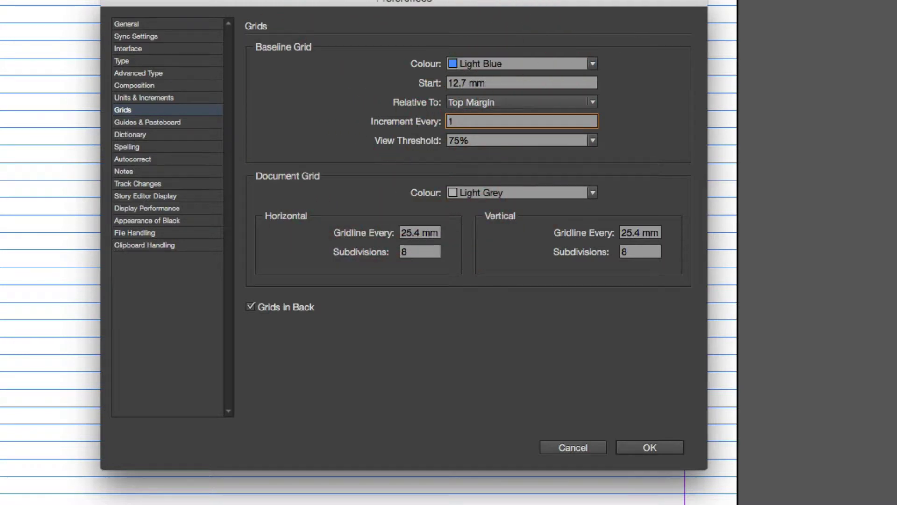
{"action": "type", "text": "4.4"}
{"action": "left_click", "coordinate": [482, 140]}
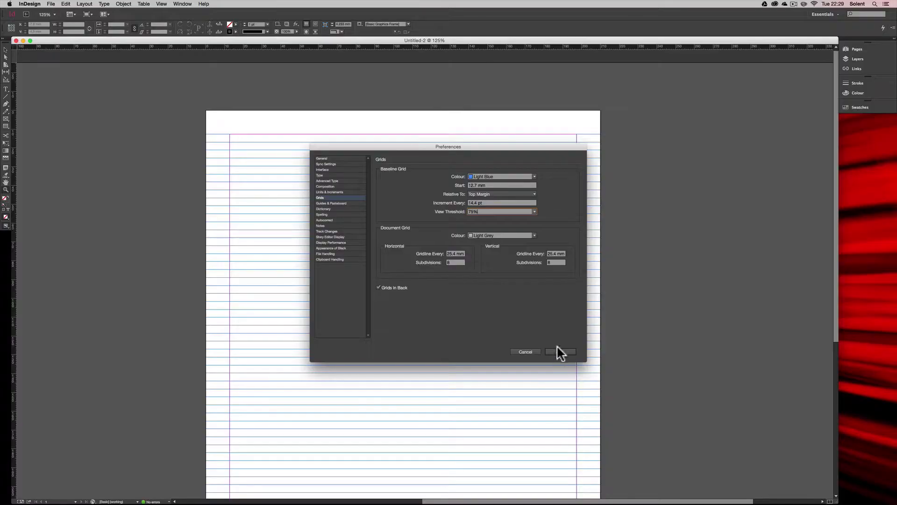
{"action": "left_click", "coordinate": [559, 351]}
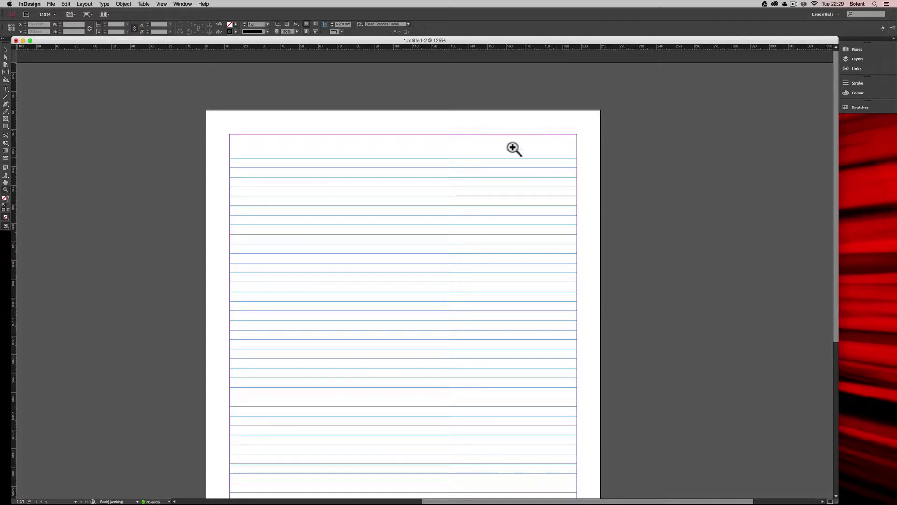
- In Grids preferences, switch baseline grid Relative To back to Top of Page and confirm
{"action": "left_click", "coordinate": [50, 6]}
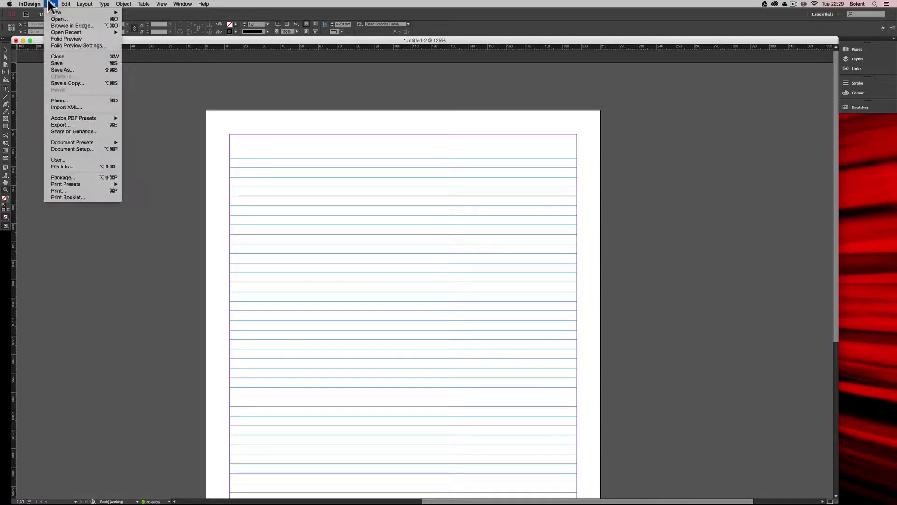
{"action": "mouse_move", "coordinate": [42, 5]}
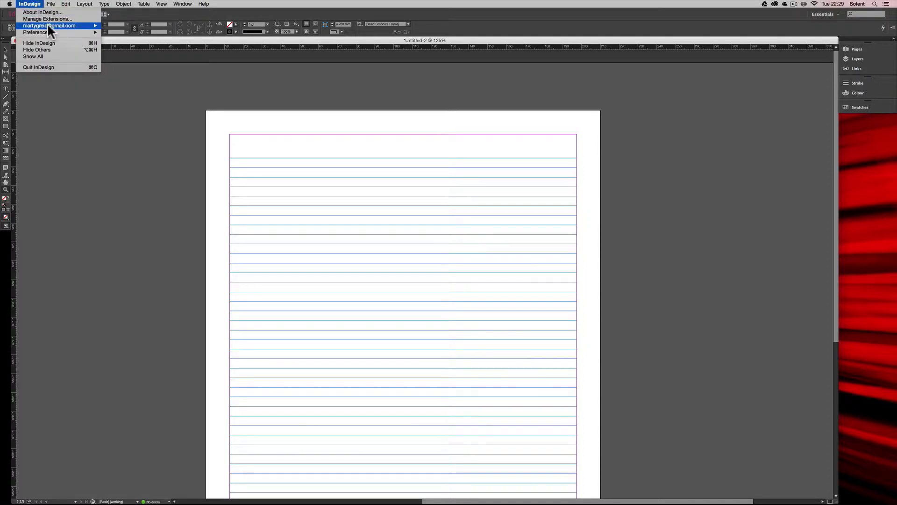
{"action": "mouse_move", "coordinate": [48, 33]}
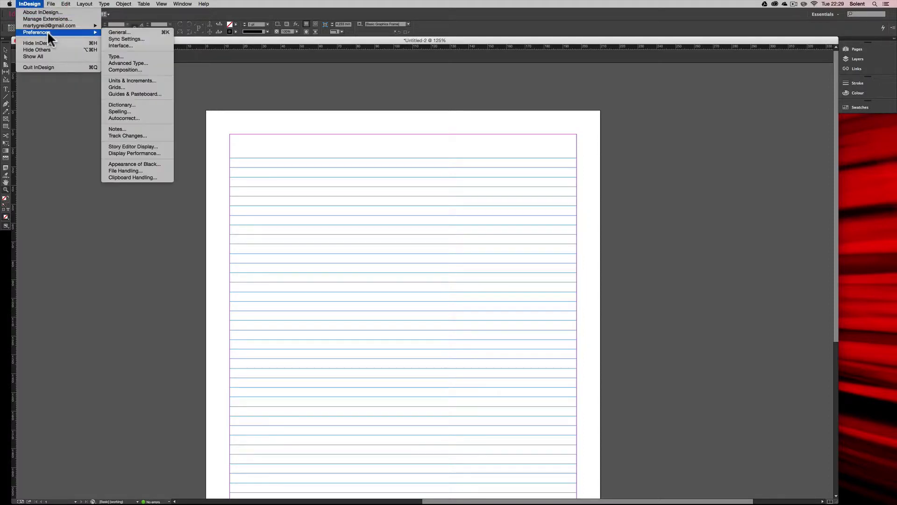
{"action": "left_click", "coordinate": [149, 87]}
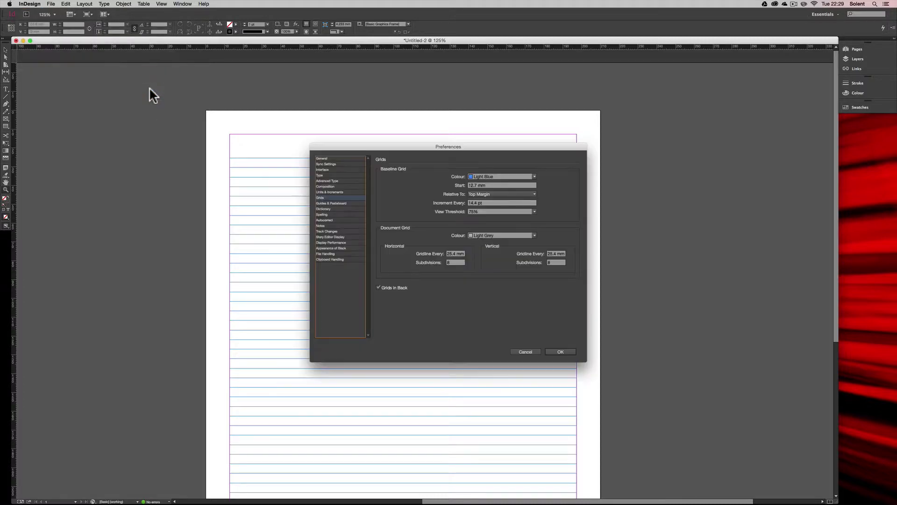
{"action": "left_click", "coordinate": [481, 193]}
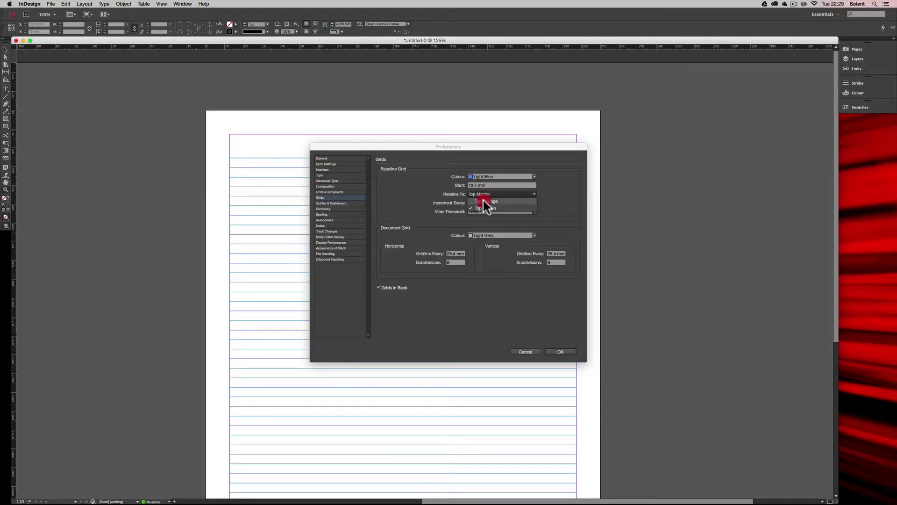
{"action": "left_click", "coordinate": [484, 201]}
{"action": "left_click", "coordinate": [561, 352]}
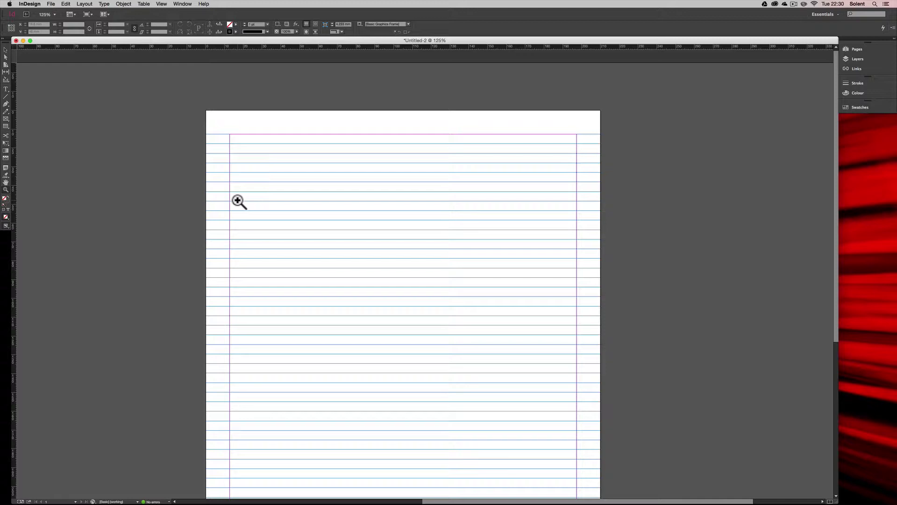
- Draw a text frame from the top-left margin corner and fill it with placeholder text
{"action": "left_click", "coordinate": [6, 89]}
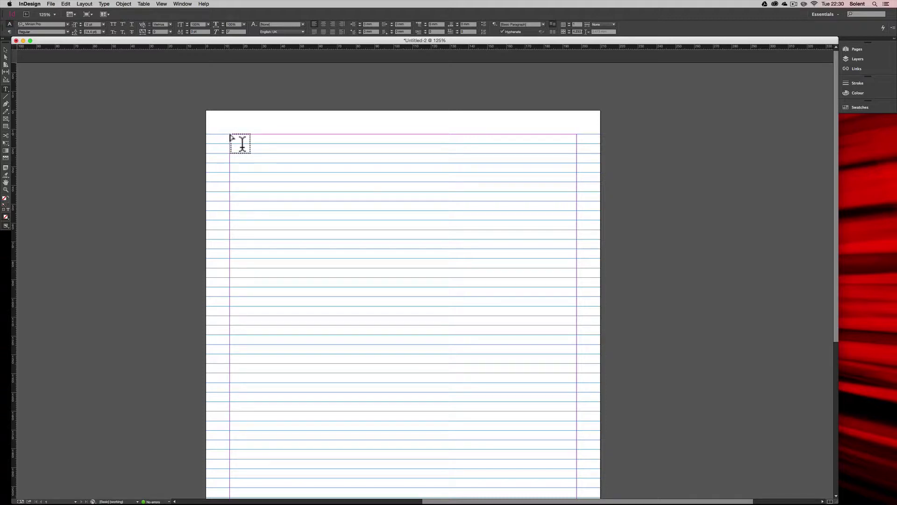
{"action": "left_click_drag", "start_coordinate": [243, 144], "coordinate": [577, 408]}
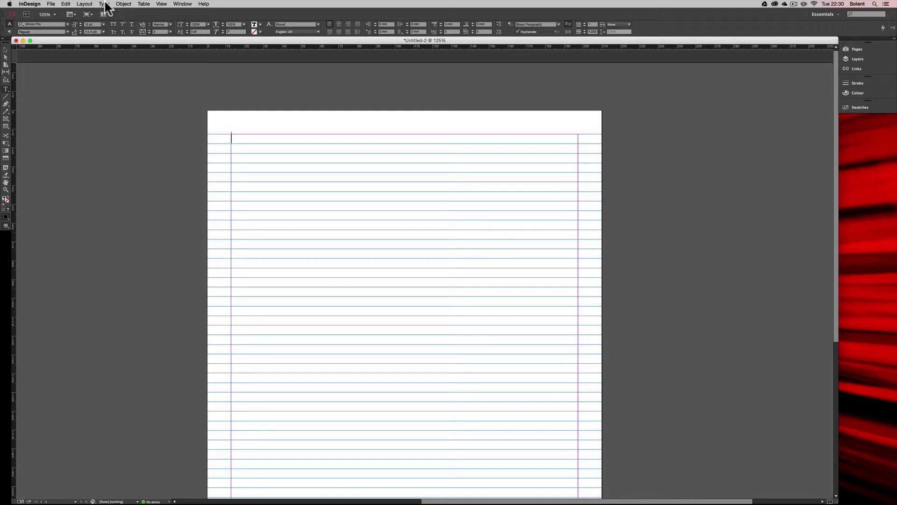
{"action": "left_click", "coordinate": [104, 5]}
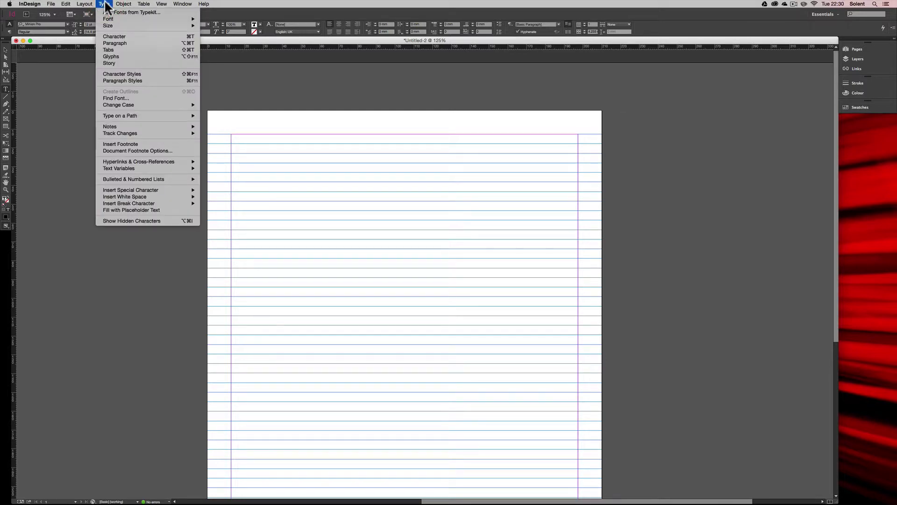
{"action": "left_click", "coordinate": [164, 210]}
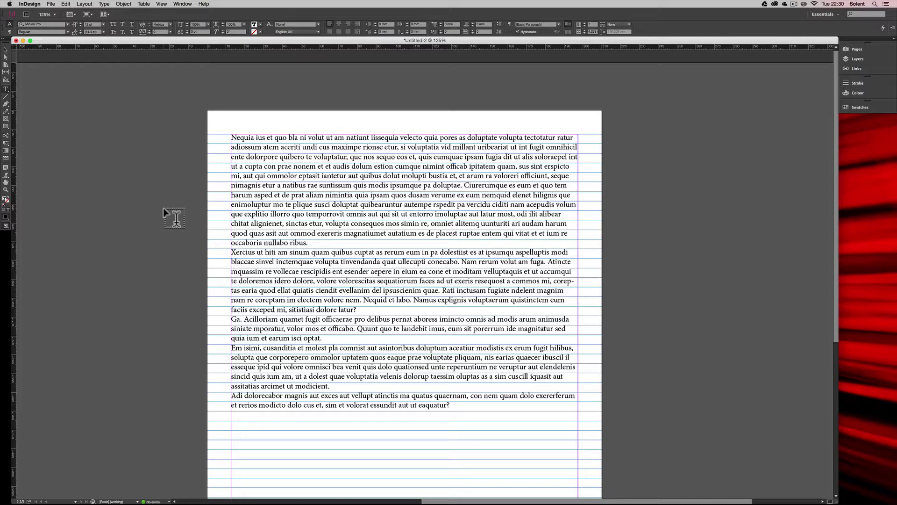
{"action": "left_click", "coordinate": [245, 140]}
{"action": "left_click_drag", "start_coordinate": [245, 140], "coordinate": [490, 427]}
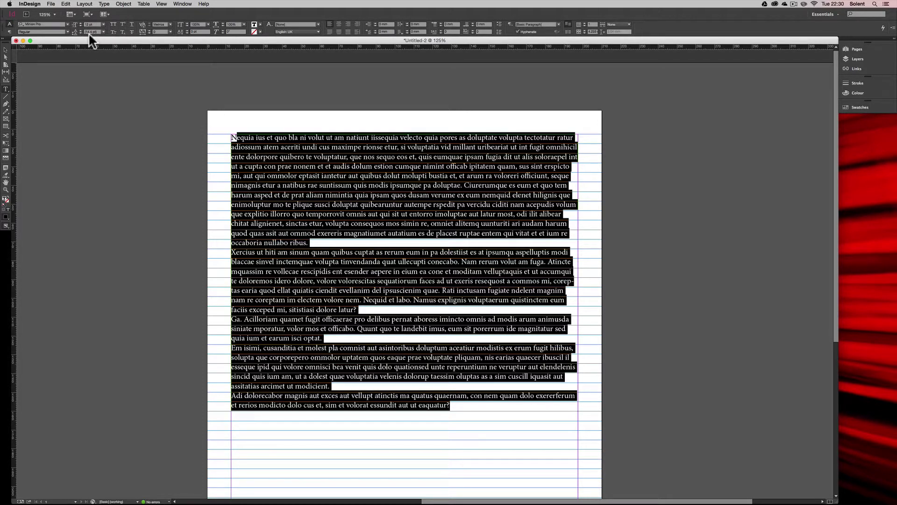
{"action": "left_click", "coordinate": [349, 223]}
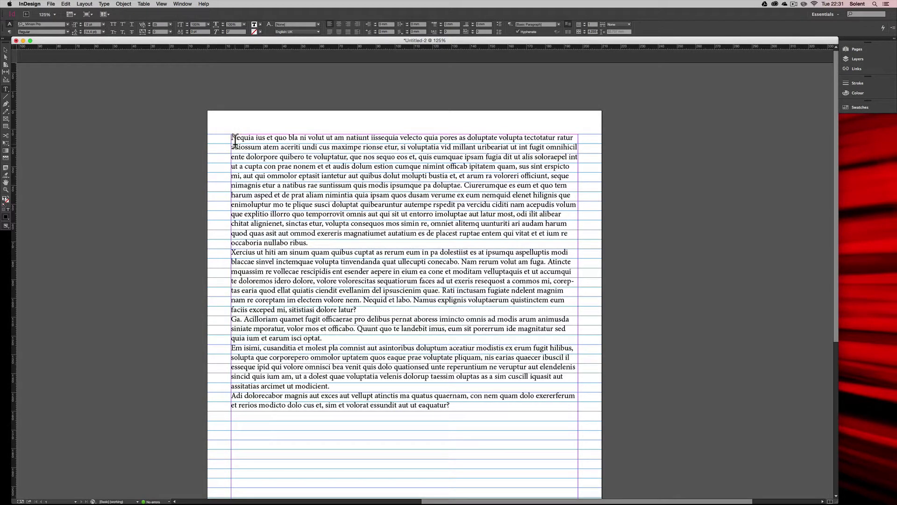
{"action": "scroll", "coordinate": [235, 140], "scroll_direction": "left", "scroll_amount": 1}
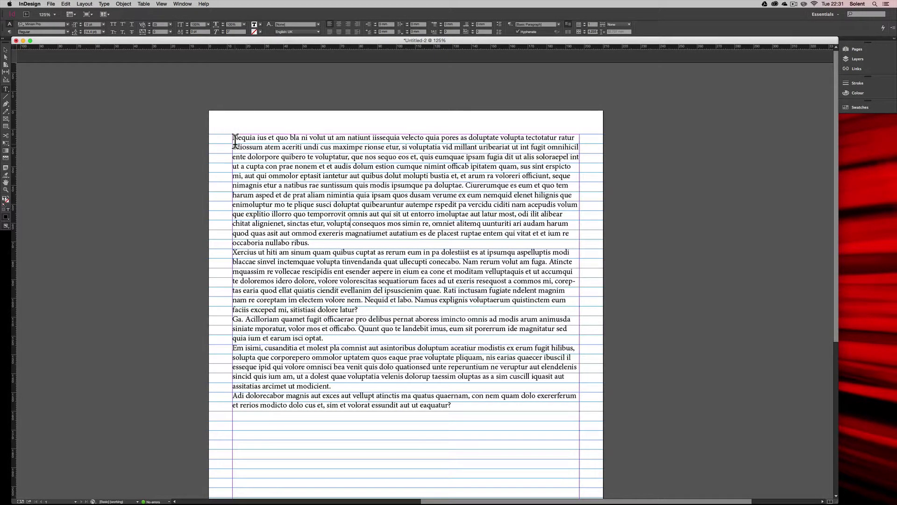
- Magnify the first lines of placeholder text against the grid, then return to the Selection tool
{"action": "left_click", "coordinate": [6, 189]}
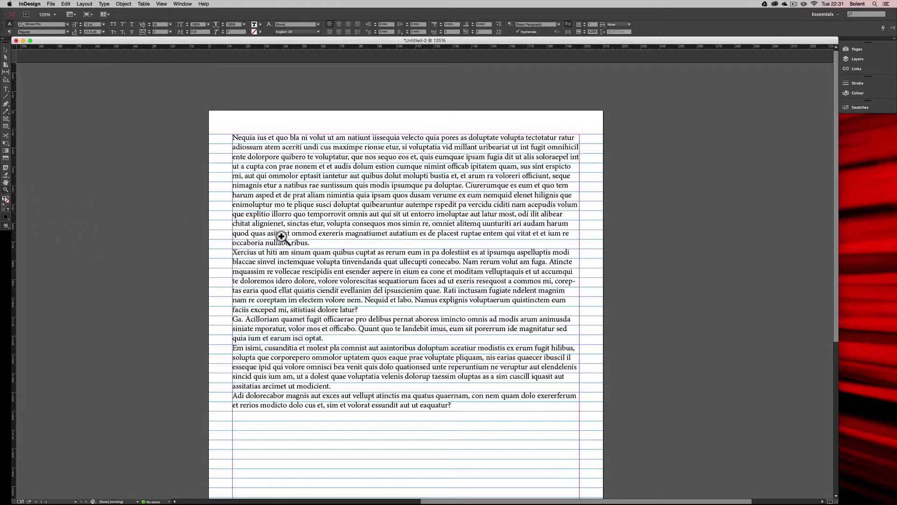
{"action": "left_click", "coordinate": [339, 237]}
{"action": "left_click", "coordinate": [584, 367]}
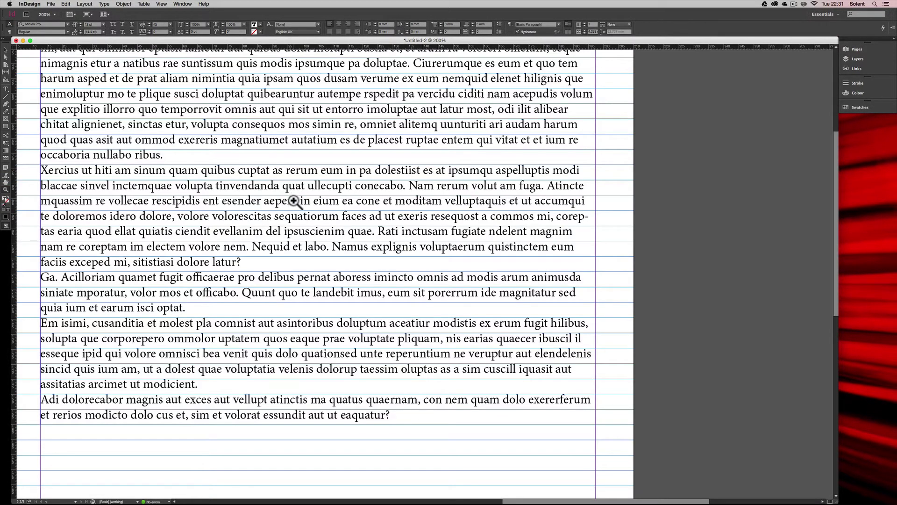
{"action": "scroll", "coordinate": [293, 201], "scroll_direction": "up", "scroll_amount": 5}
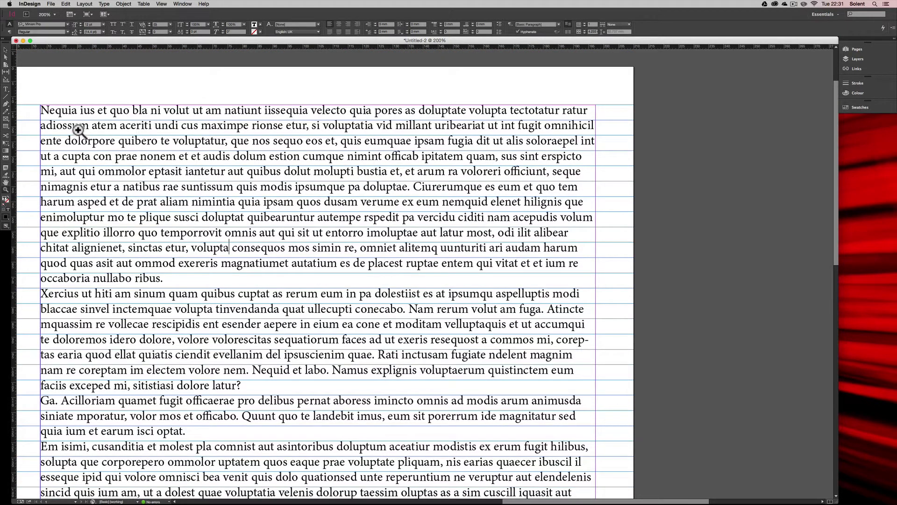
{"action": "left_click_drag", "start_coordinate": [48, 105], "coordinate": [194, 184]}
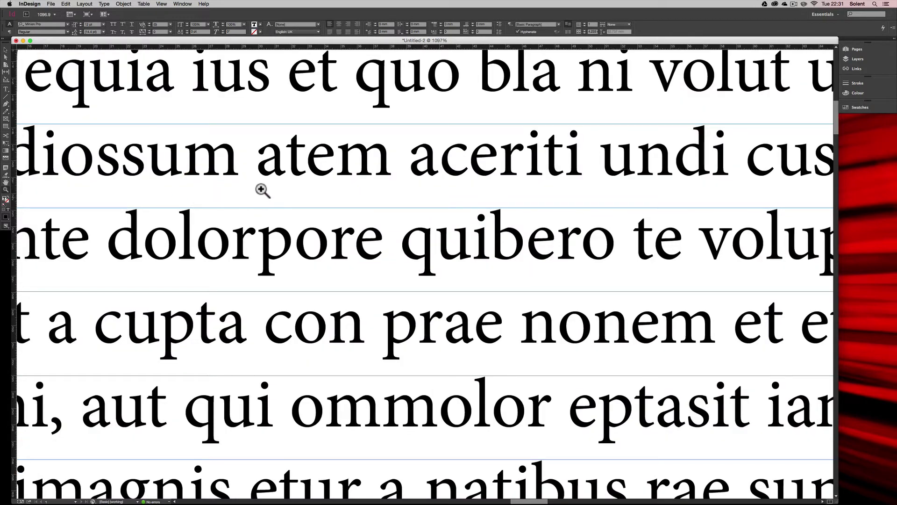
{"action": "left_click", "coordinate": [6, 50]}
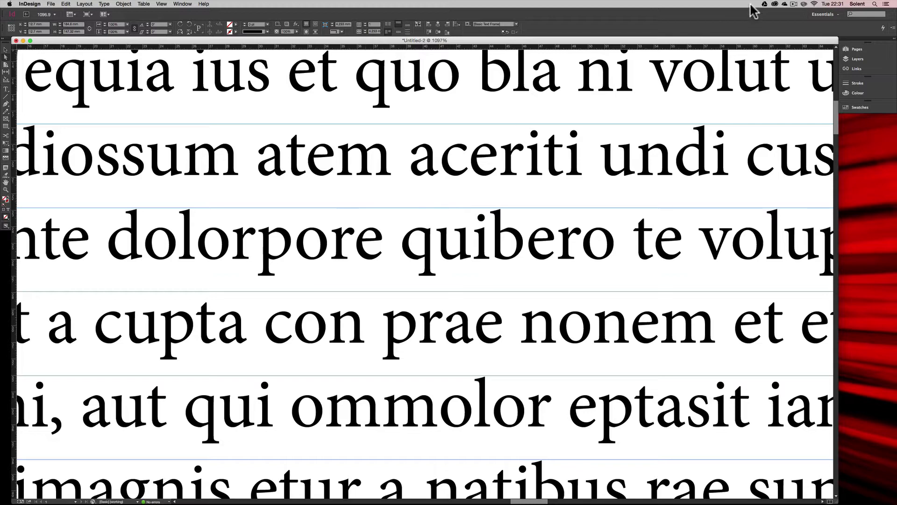
{"action": "left_click", "coordinate": [794, 4]}
{"action": "left_click", "coordinate": [800, 26]}
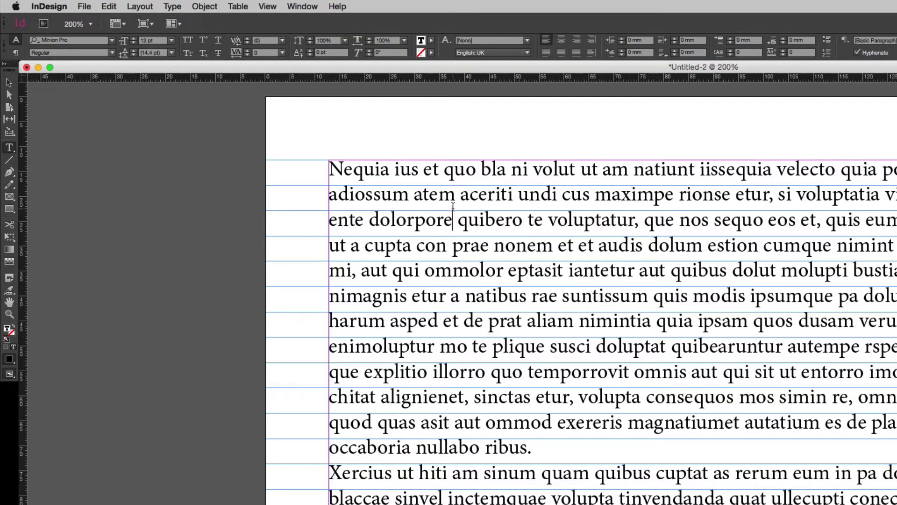
- Apply Align to Baseline Grid to the first paragraph and zoom on its second line to check
{"action": "left_click", "coordinate": [334, 170]}
{"action": "scroll", "coordinate": [402, 199], "scroll_direction": "left", "scroll_amount": 2}
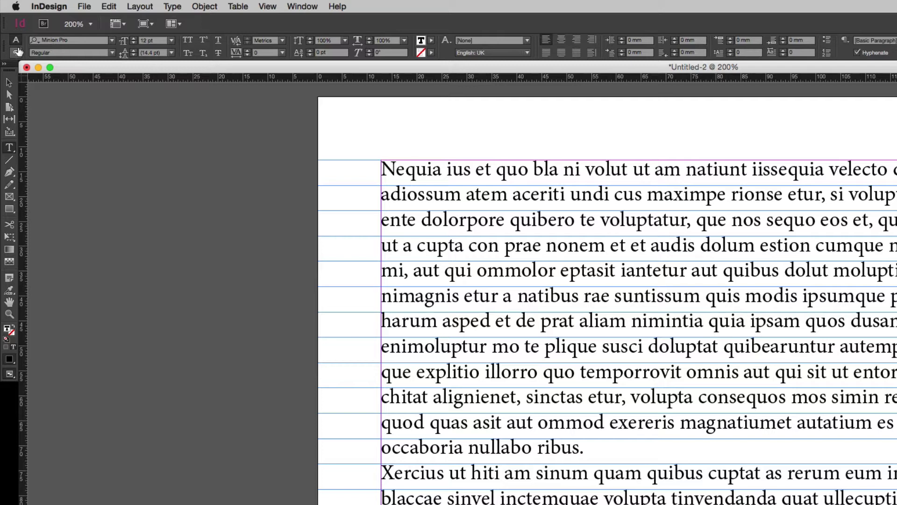
{"action": "left_click", "coordinate": [15, 52]}
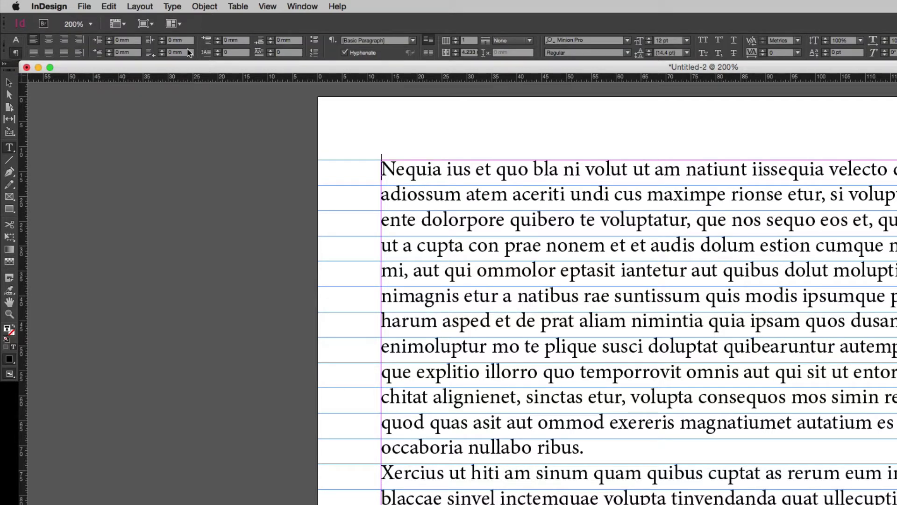
{"action": "left_click", "coordinate": [429, 54]}
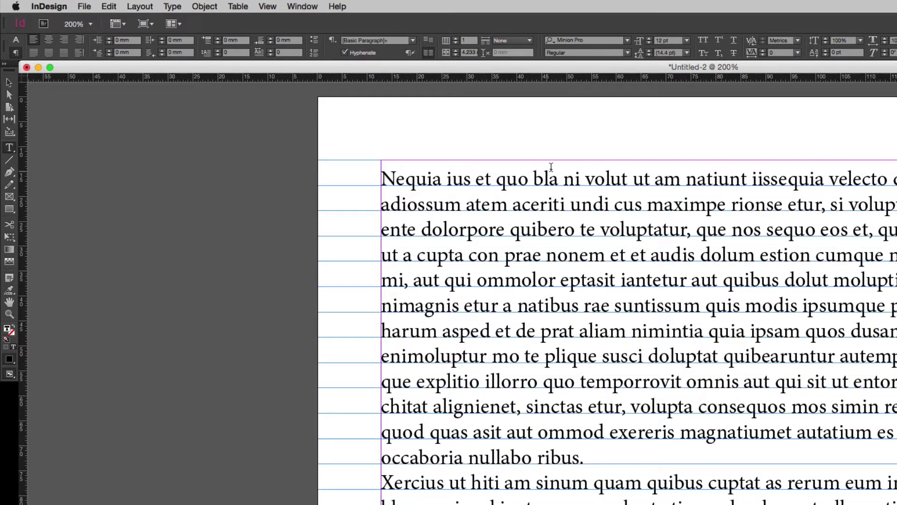
{"action": "left_click", "coordinate": [9, 314]}
{"action": "left_click_drag", "start_coordinate": [423, 186], "coordinate": [568, 272]}
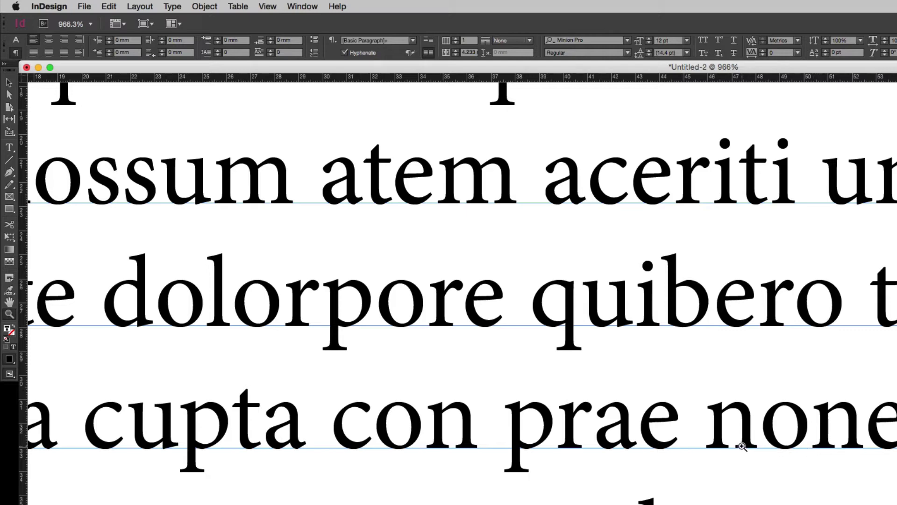
{"action": "left_click", "coordinate": [770, 449], "text": "alt"}
- Zoom out, undo the paragraph's grid alignment, and head to Window > Styles > Paragraph Styles
{"action": "left_click", "coordinate": [770, 449], "text": "alt"}
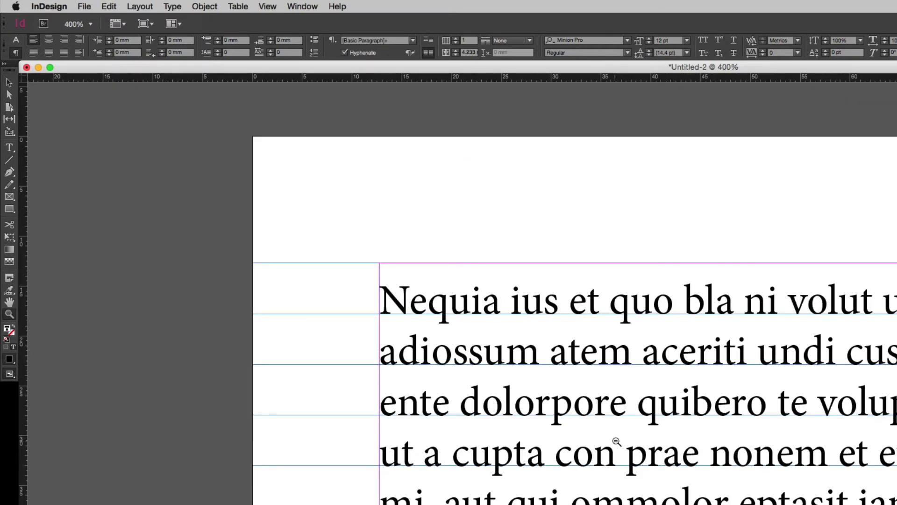
{"action": "key", "text": "super+minus"}
{"action": "key", "text": "super+minus"}
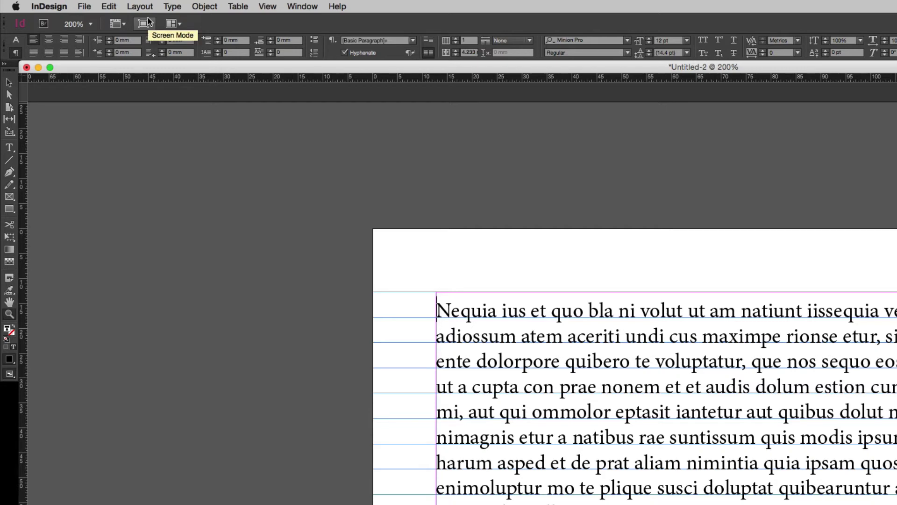
{"action": "key", "text": "super+z"}
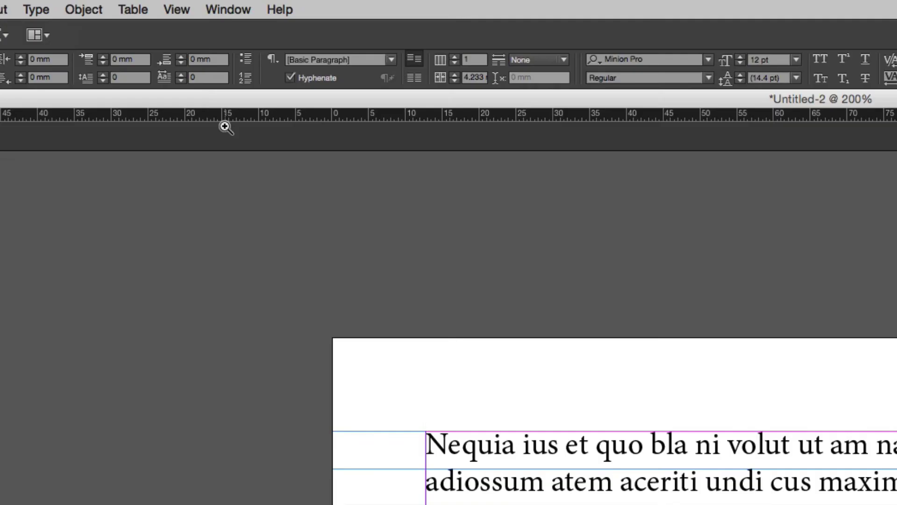
{"action": "scroll", "coordinate": [226, 127], "scroll_direction": "down", "scroll_amount": 2}
{"action": "scroll", "coordinate": [226, 127], "scroll_direction": "right", "scroll_amount": 1}
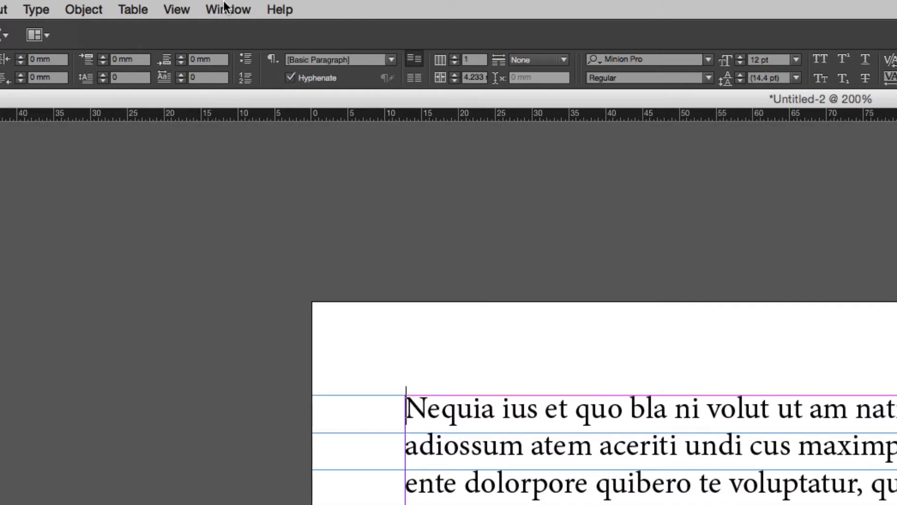
{"action": "left_click", "coordinate": [224, 5]}
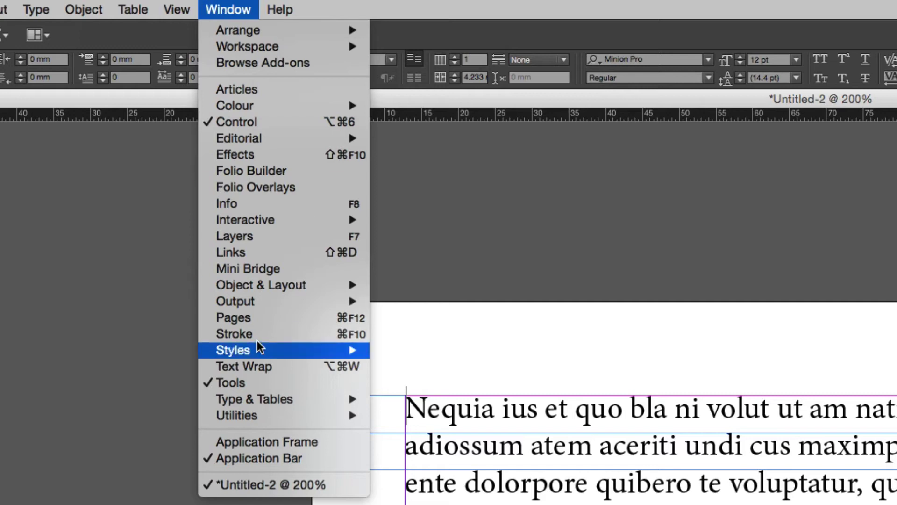
{"action": "mouse_move", "coordinate": [255, 352]}
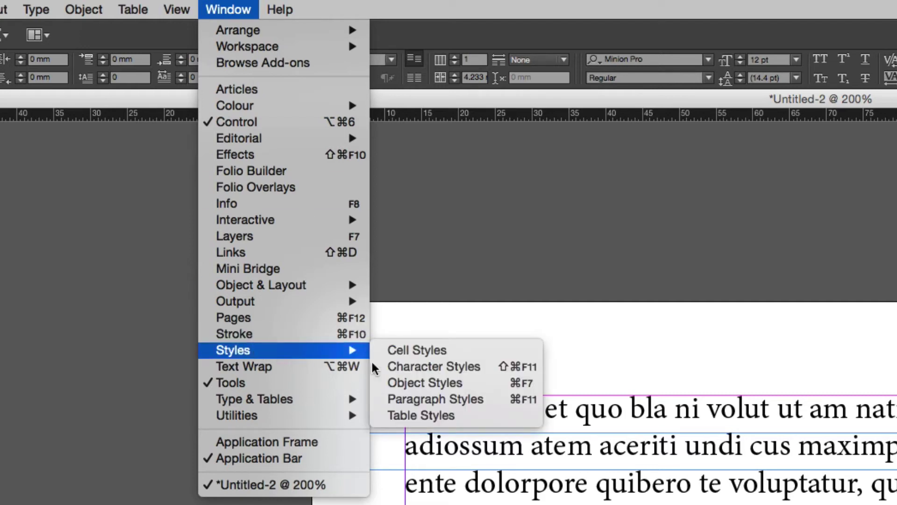
- Add a new paragraph style in the Paragraph Styles panel and type 'baseline' as its name
{"action": "left_click", "coordinate": [427, 398]}
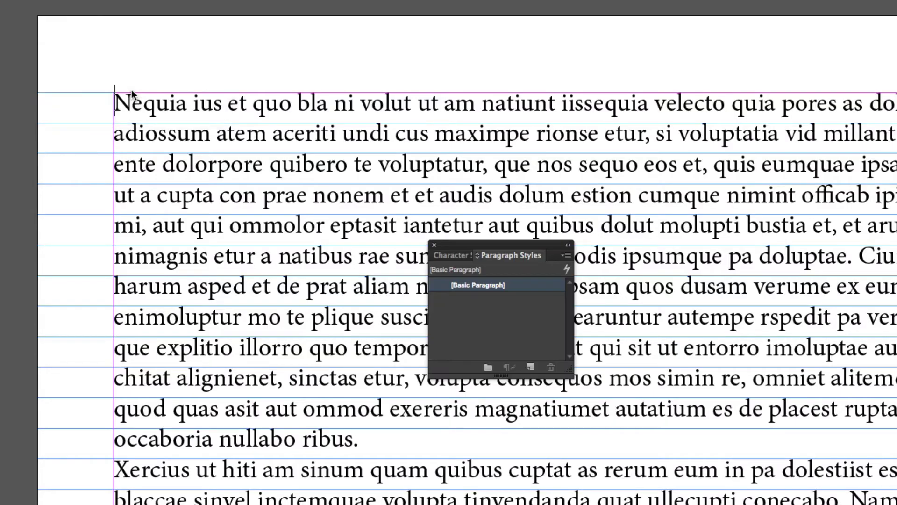
{"action": "left_click", "coordinate": [532, 369]}
{"action": "double_click", "coordinate": [489, 299]}
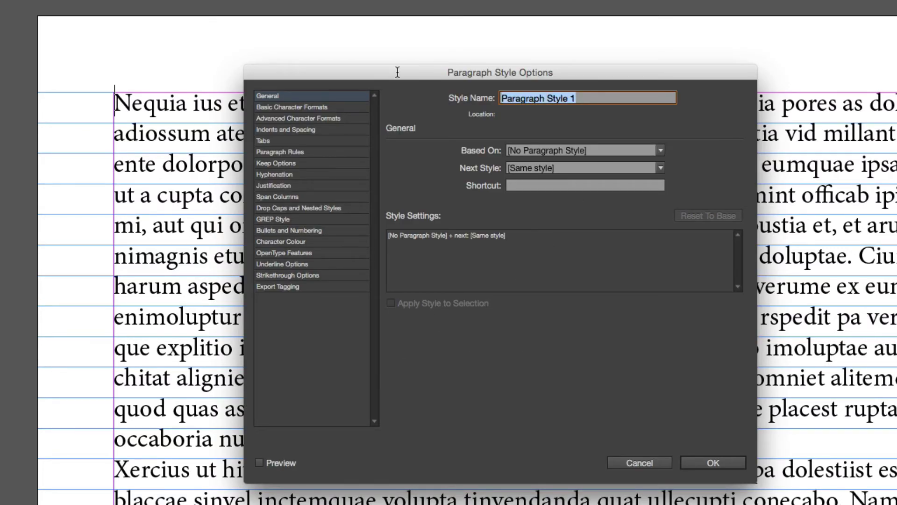
{"action": "type", "text": "bas"}
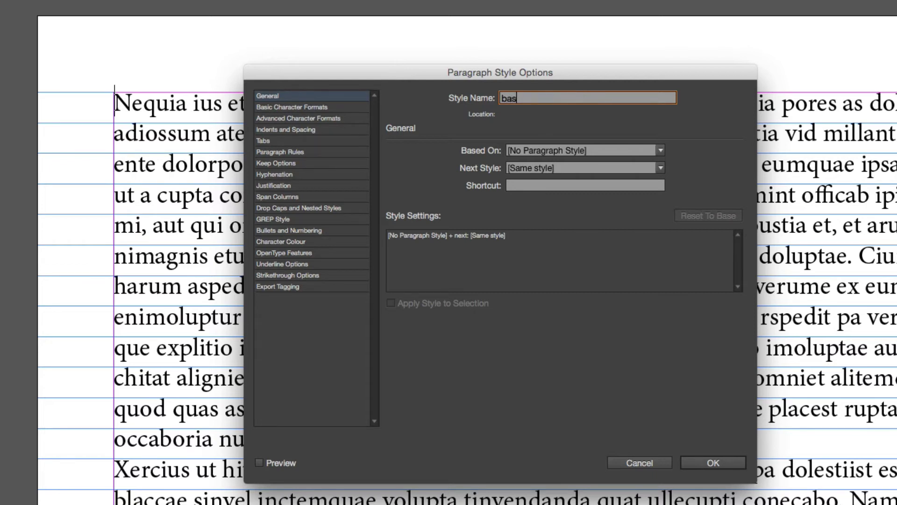
{"action": "type", "text": "eline"}
- Set the baseline style's Align to Grid to All Lines and preview the text snapping to the grid
{"action": "left_click", "coordinate": [287, 130]}
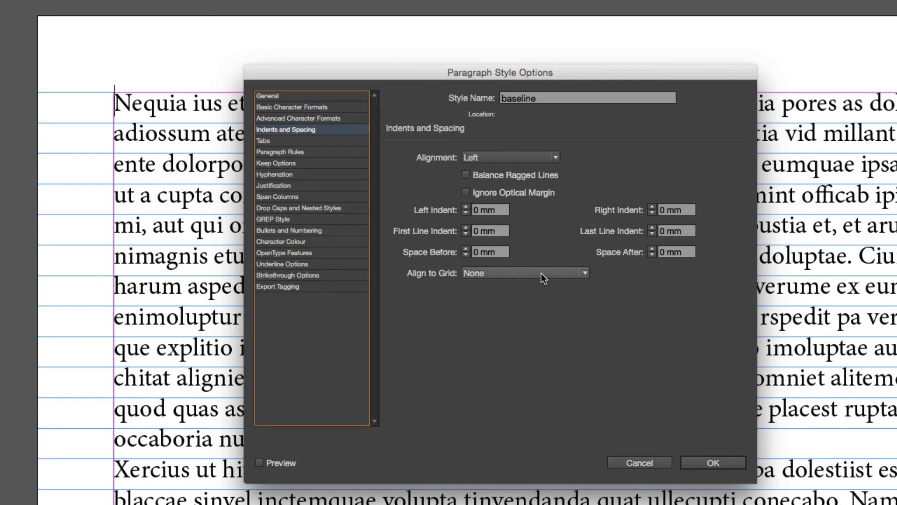
{"action": "left_click_drag", "start_coordinate": [425, 69], "coordinate": [836, 5]}
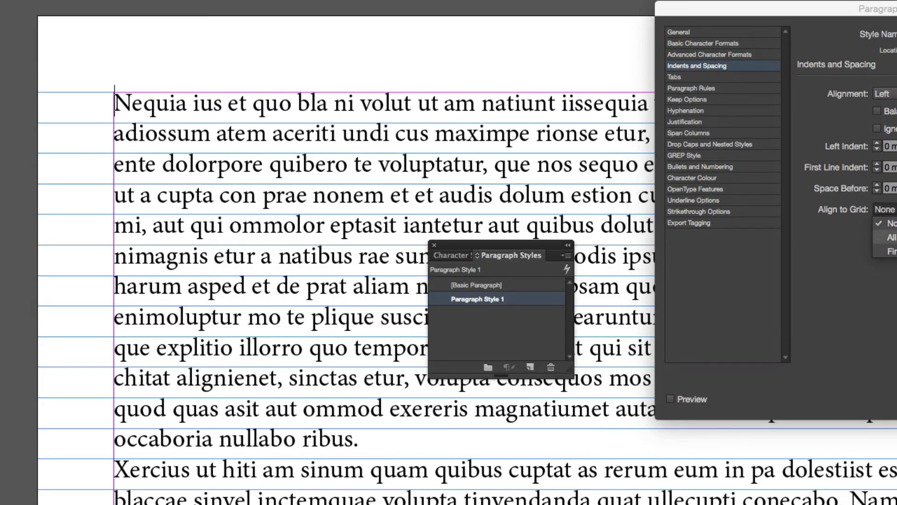
{"action": "key", "text": "Return"}
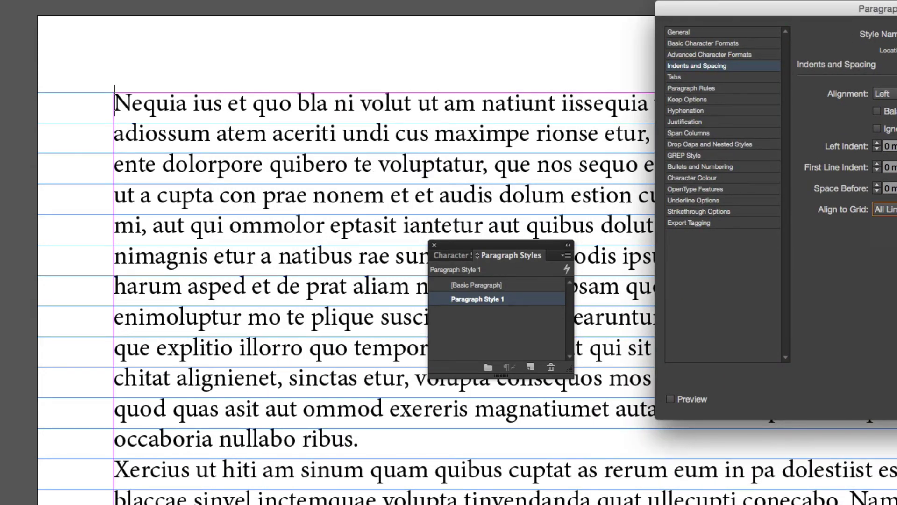
{"action": "left_click", "coordinate": [669, 401]}
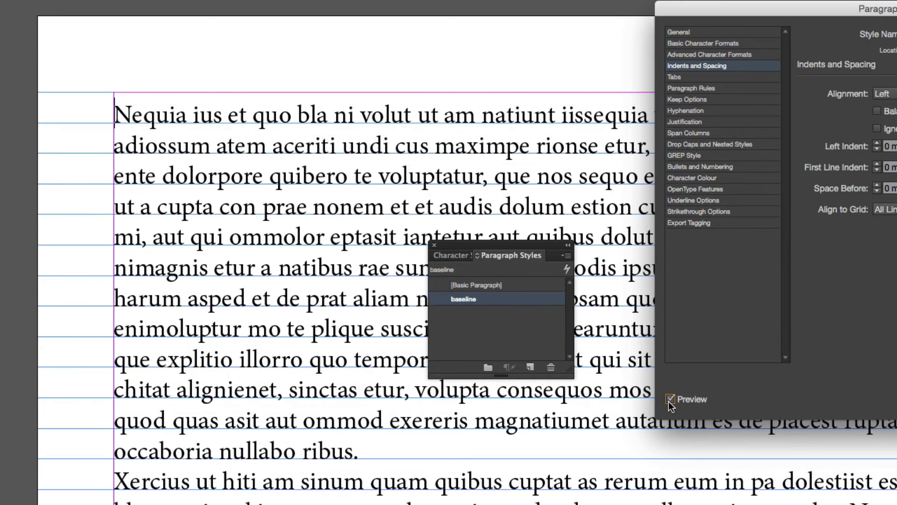